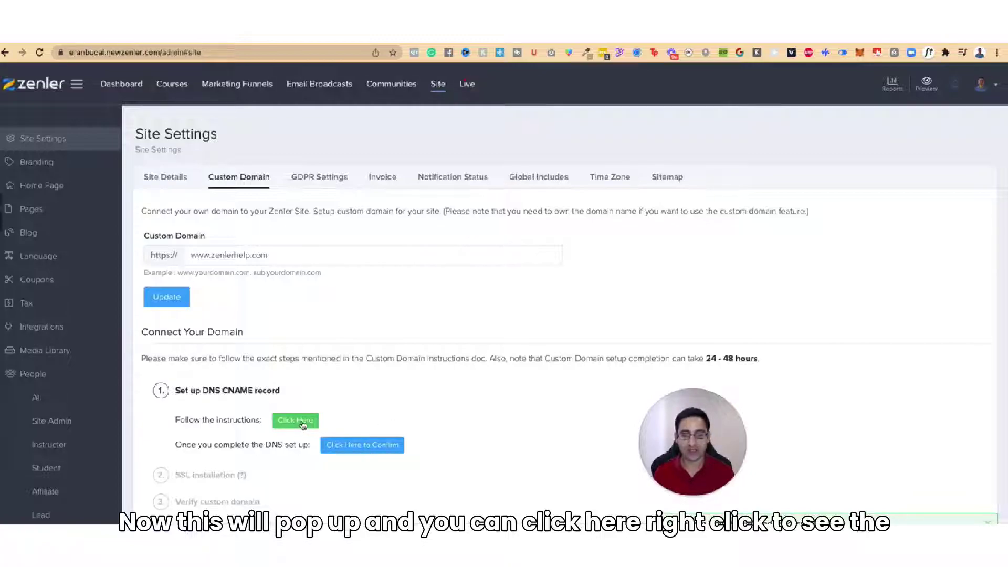
- Open the instructions for setting up the DNS CNAME record and skim the custom domain help article to its end
left_click(298, 421)
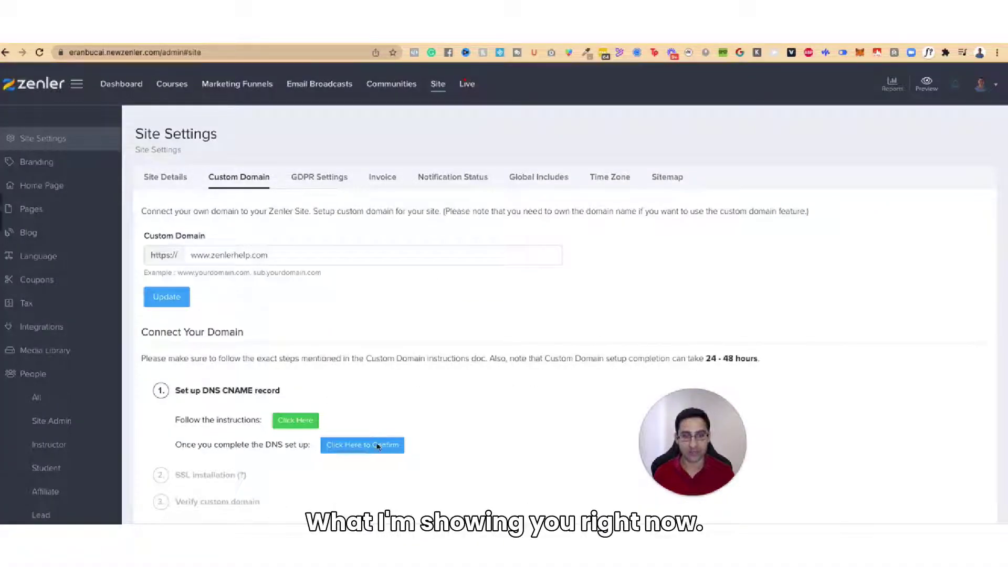
left_click_drag(177, 443, 306, 446)
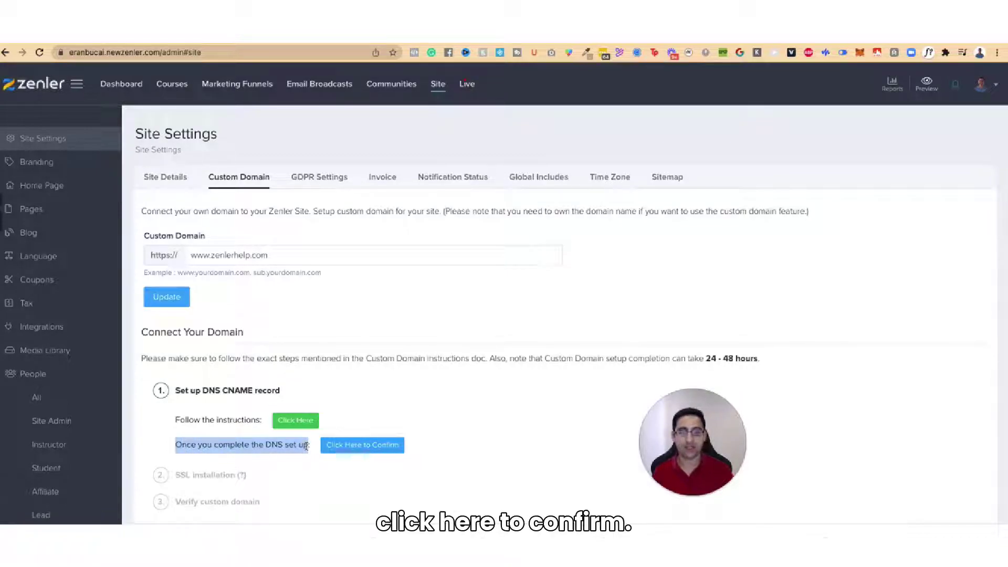
left_click(242, 444)
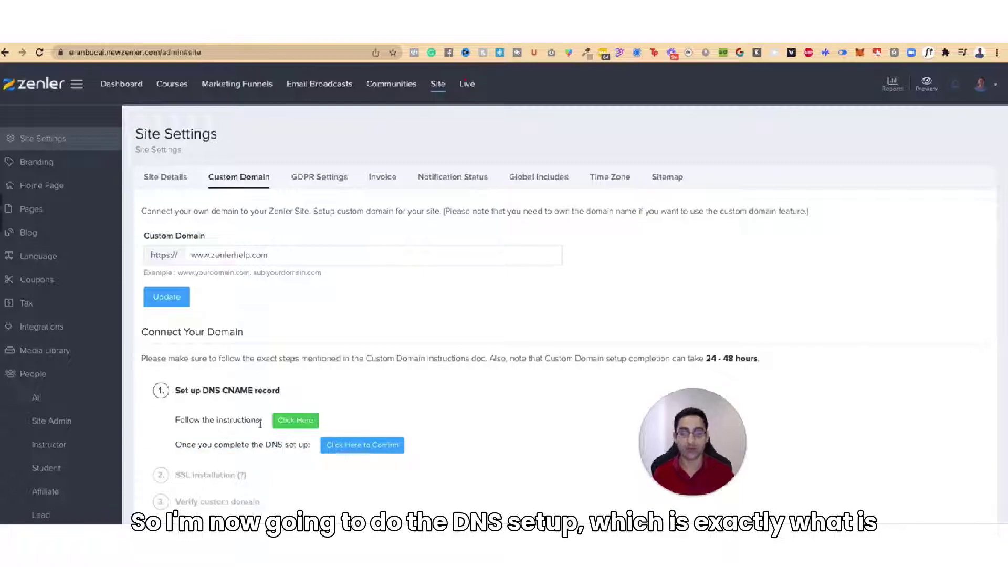
key("ctrl+Tab")
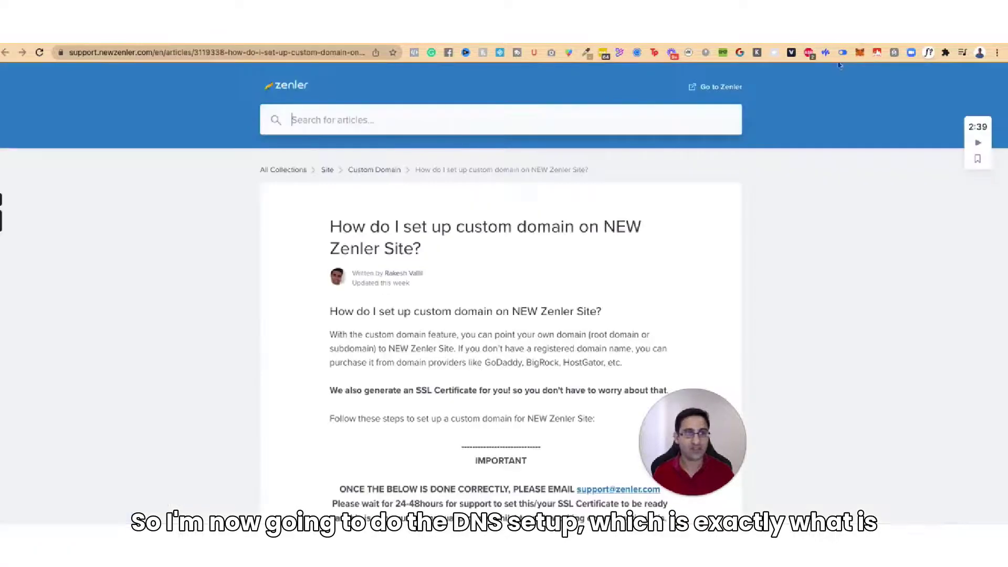
scroll(464, 292, "down", 7)
scroll(464, 292, "down", 10)
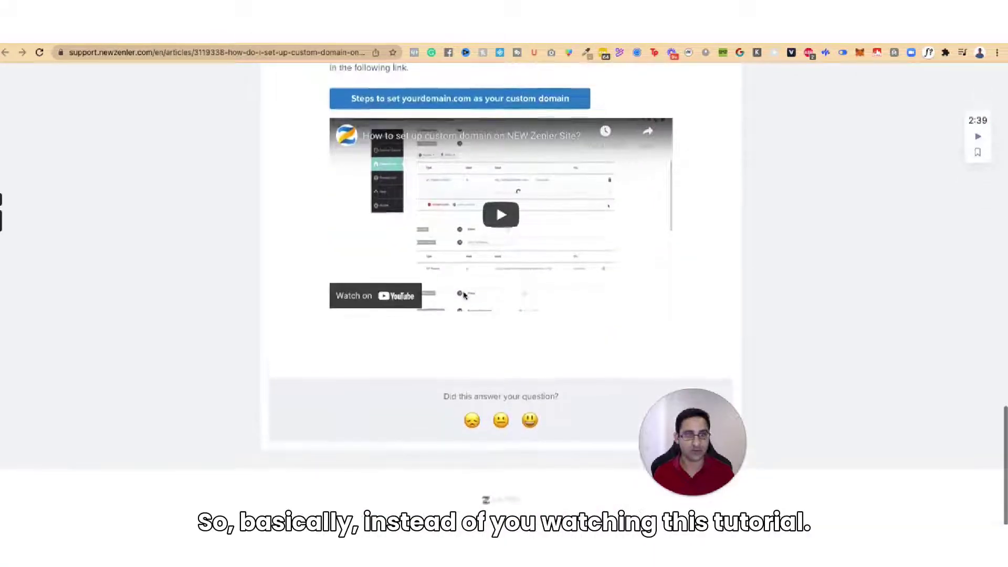
scroll(464, 293, "up", 15)
key("ctrl+shift+Tab")
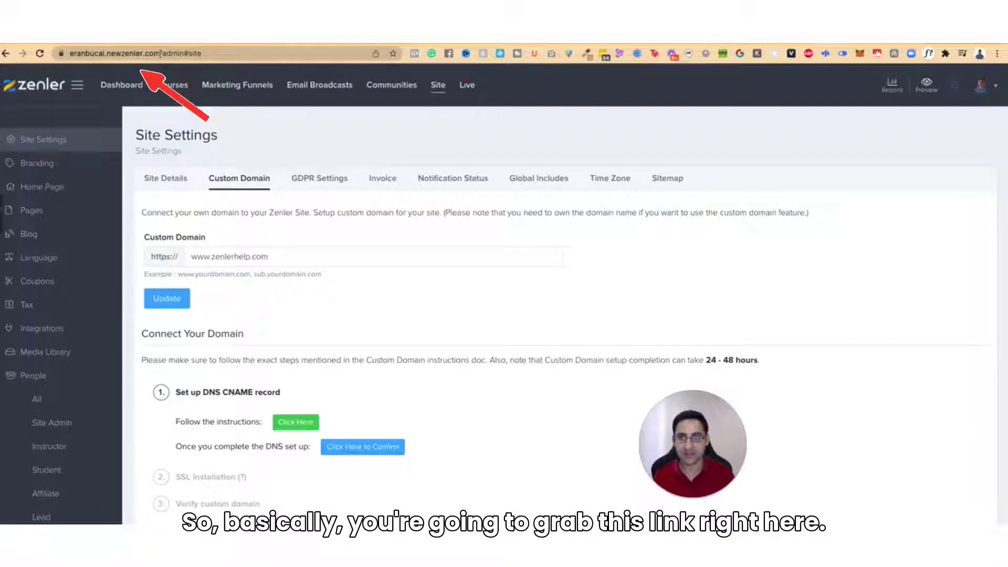
- Copy the site's newzenler.com host name from the browser address, without the admin path
left_click_drag(160, 53, 72, 53)
key("ctrl+c")
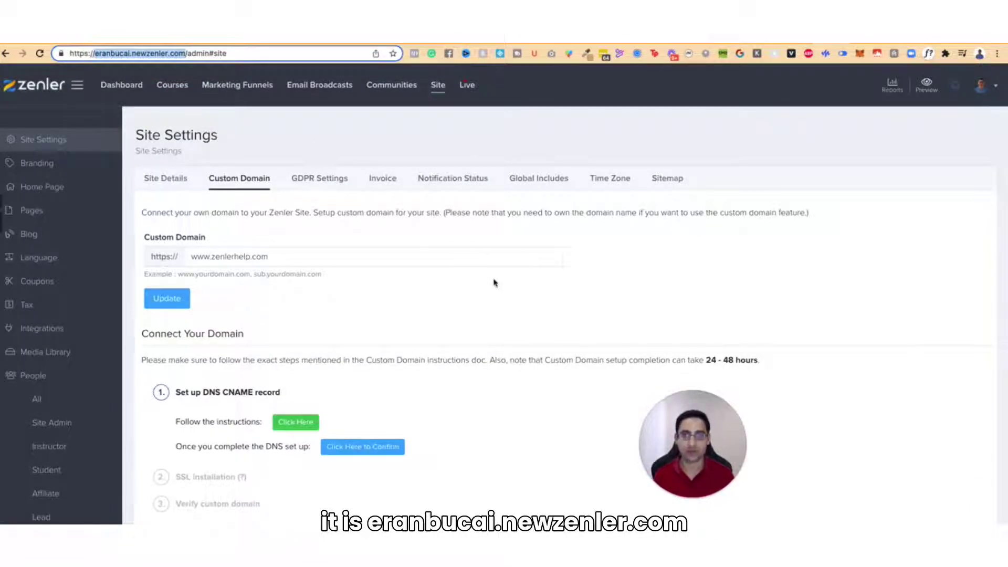
left_click(502, 294)
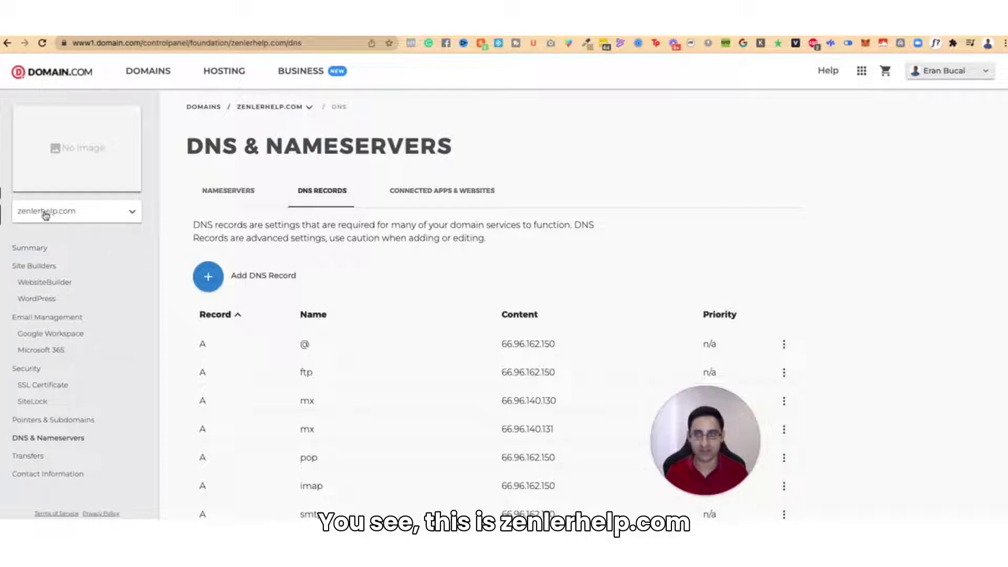
- In Domain.com's DNS records for zenlerhelp.com, add a CNAME record named www with the copied host name as content and a 1 hour TTL
left_click(65, 443)
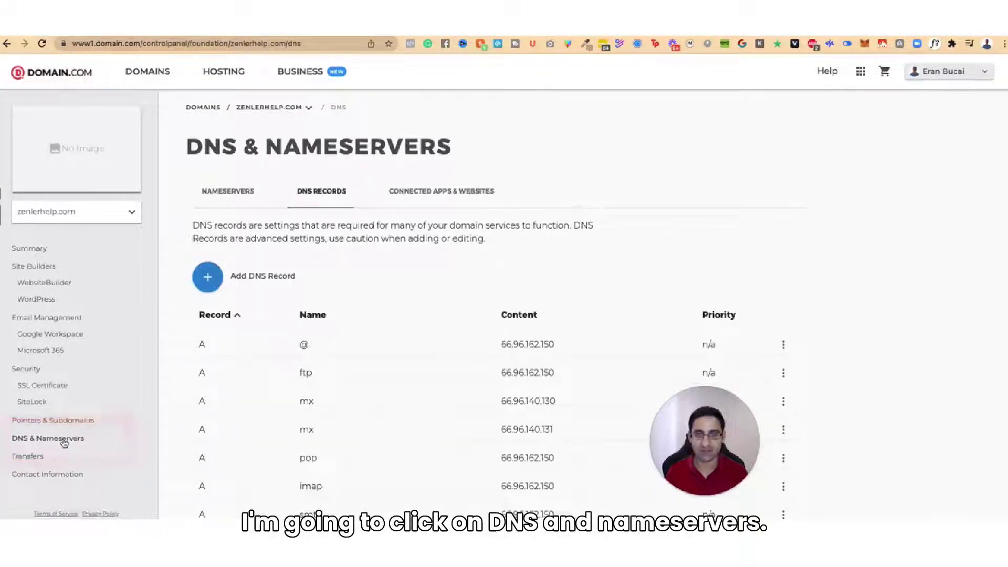
left_click(208, 278)
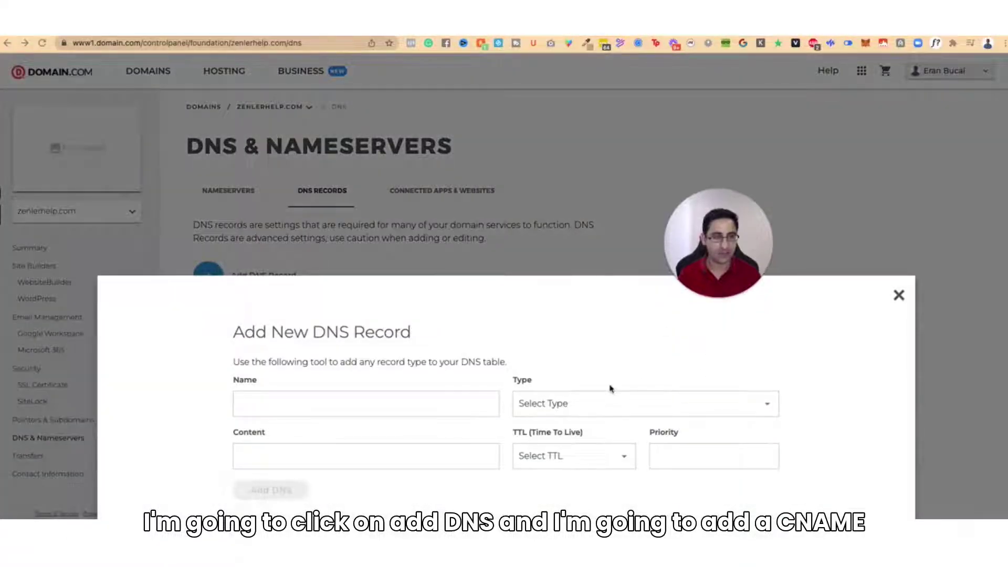
left_click(573, 405)
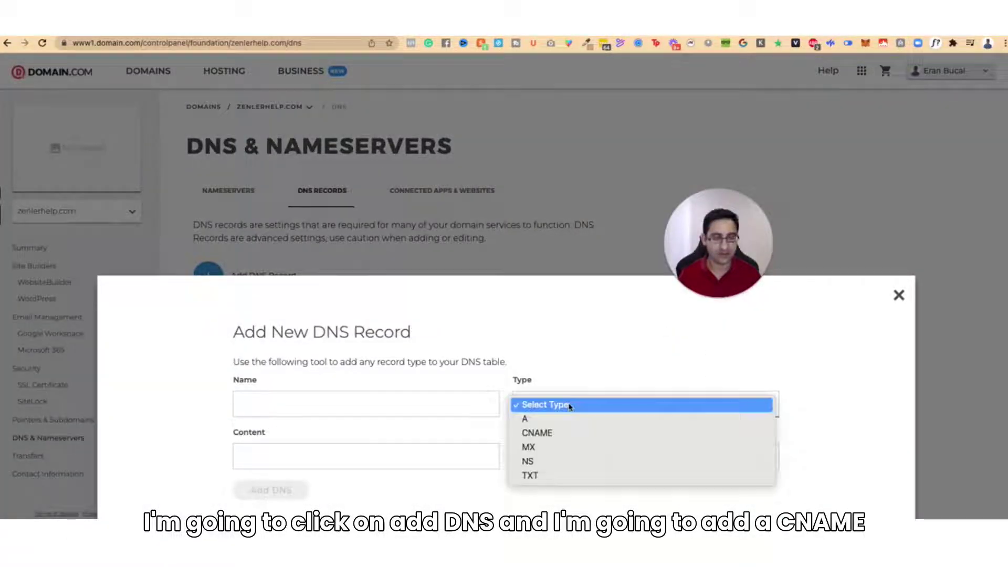
left_click(546, 433)
left_click(462, 409)
type("www")
left_click(434, 455)
key("ctrl+v")
left_click(574, 456)
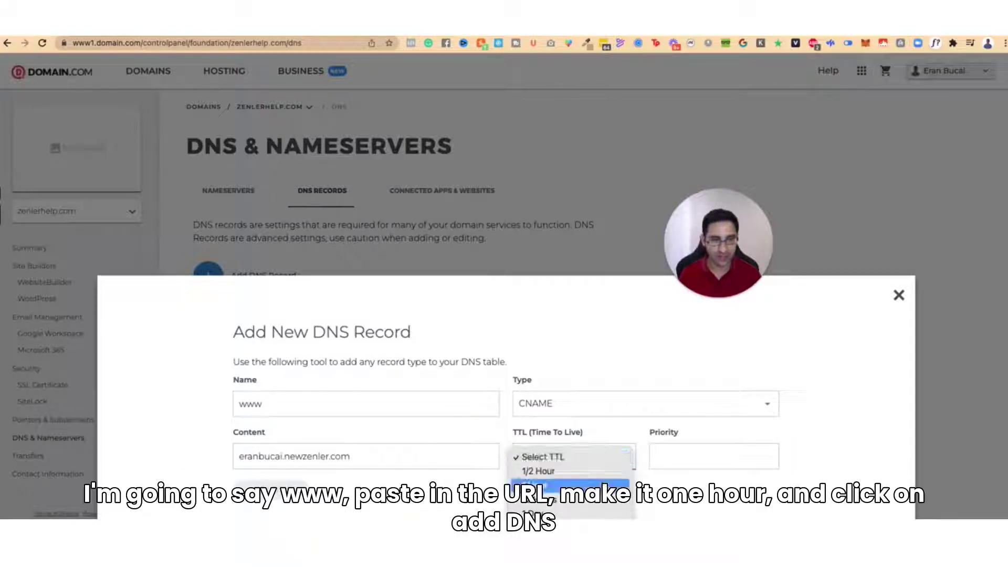
left_click(541, 486)
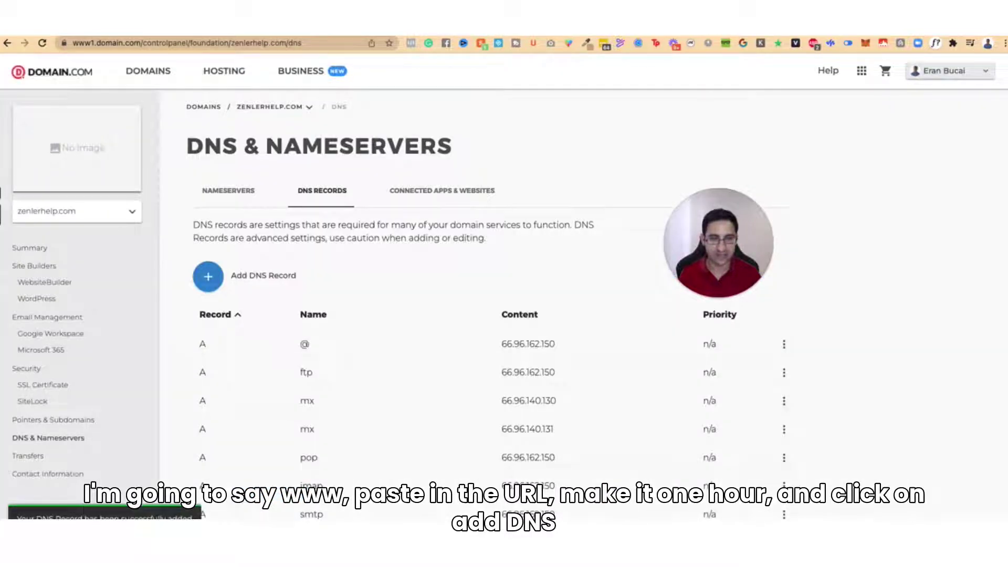
scroll(305, 422, "down", 6)
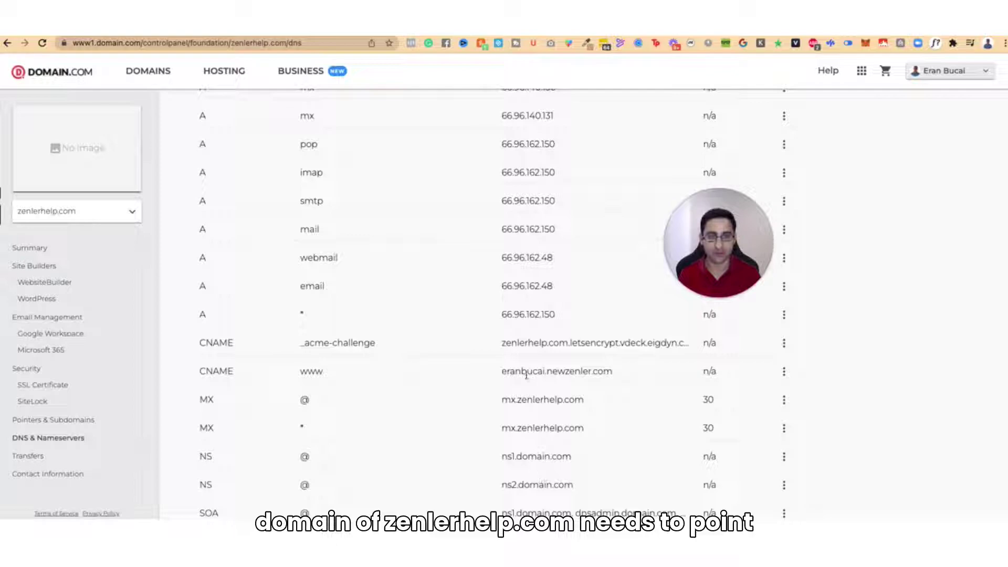
left_click_drag(502, 369, 614, 373)
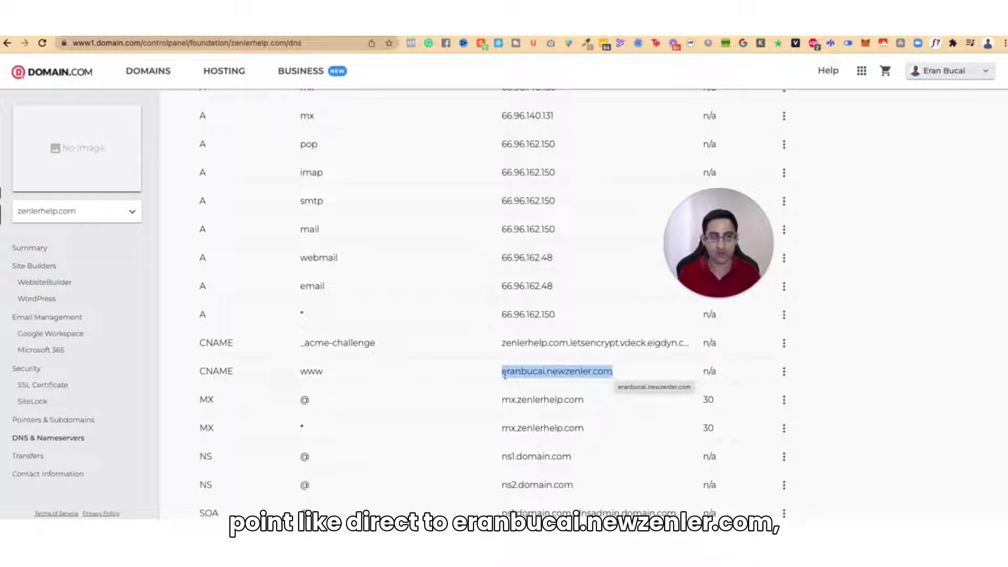
- Return to Zenler's custom domain settings, confirm the completed DNS setup and acknowledge the note
key("ctrl+Tab")
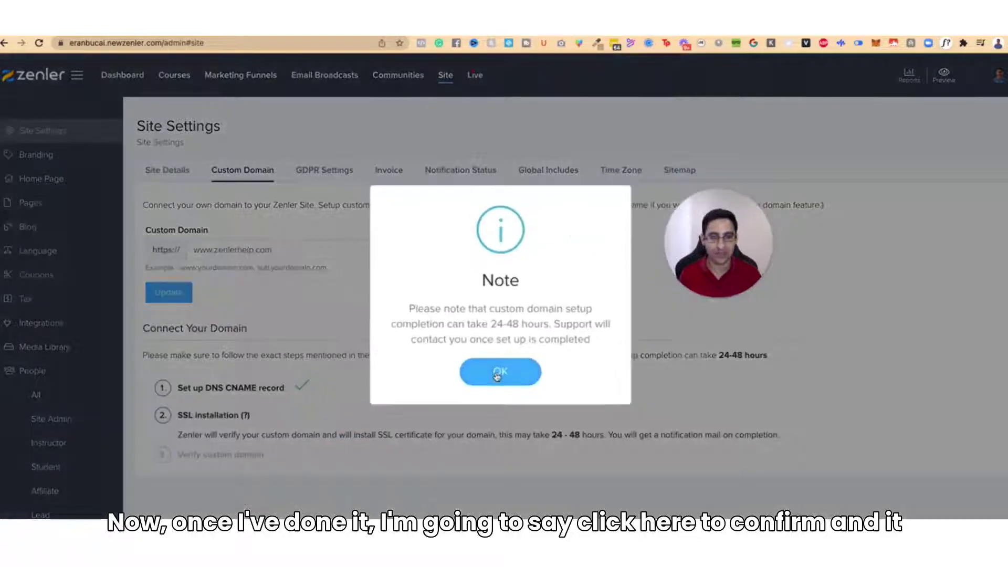
left_click(477, 373)
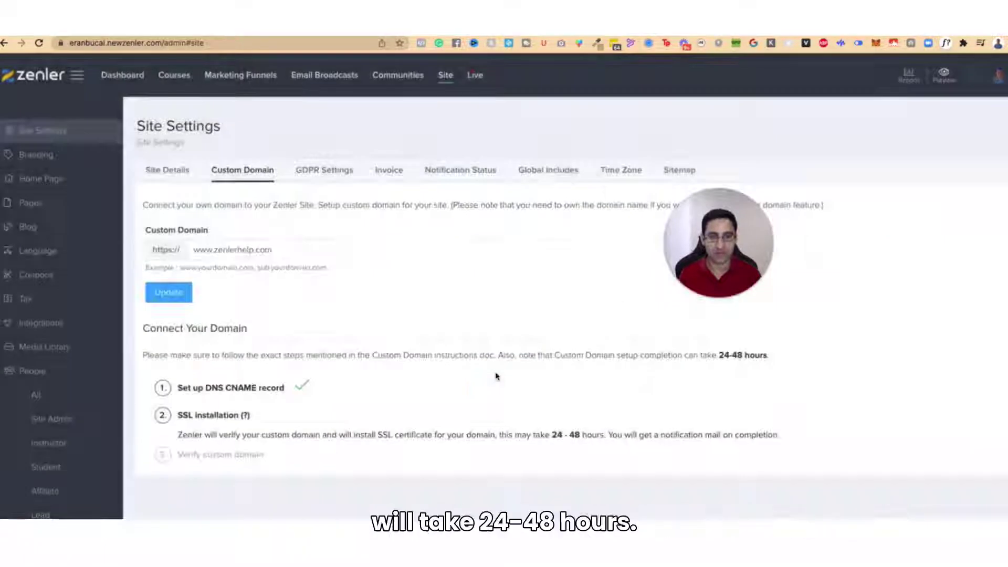
key("ctrl+Tab")
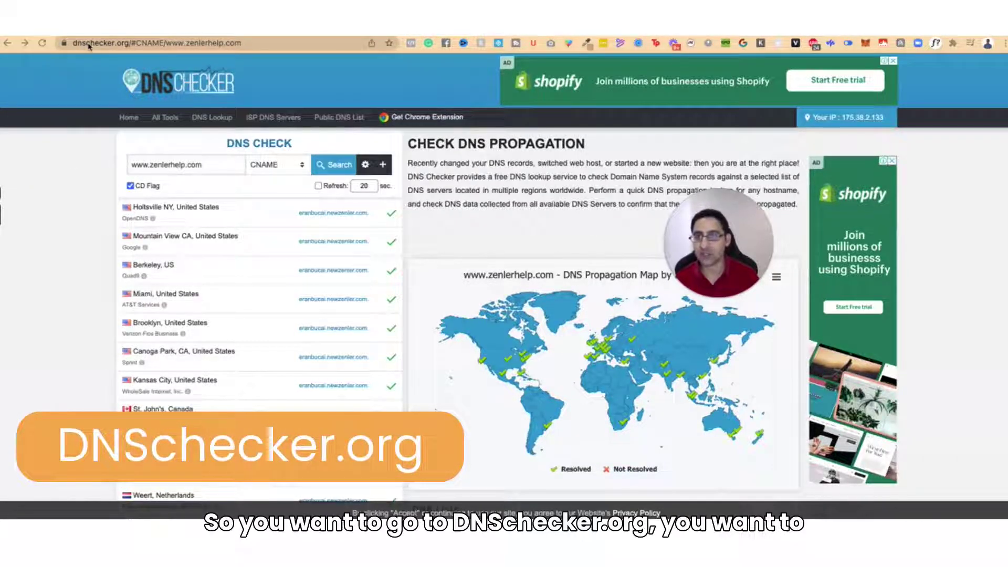
left_click(281, 166)
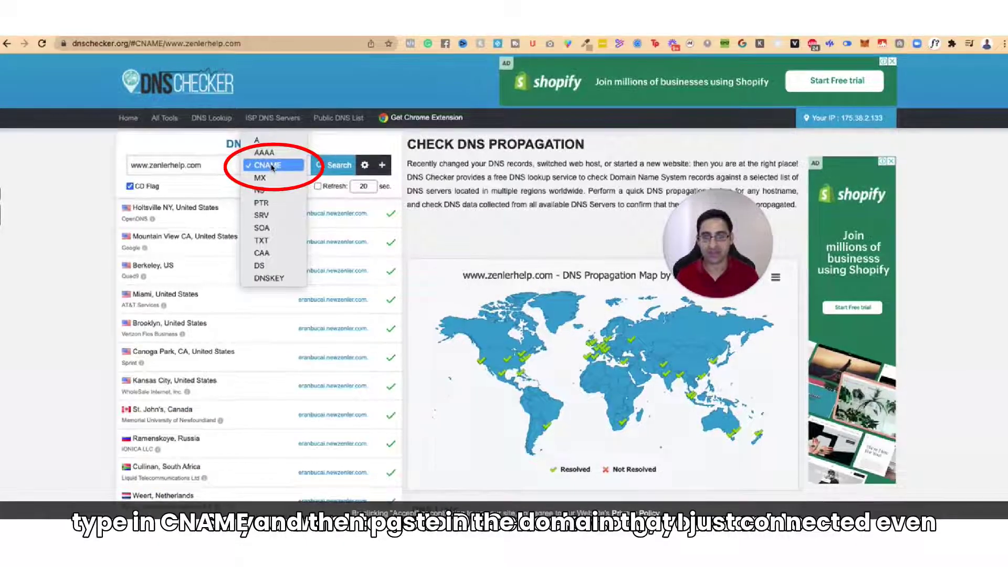
left_click(282, 166)
left_click_drag(222, 166, 126, 168)
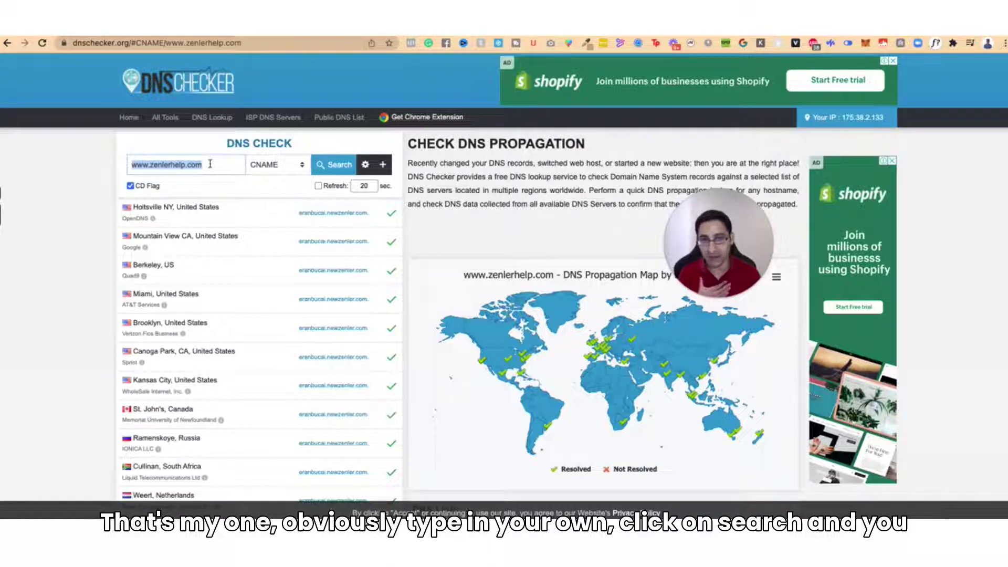
left_click(336, 165)
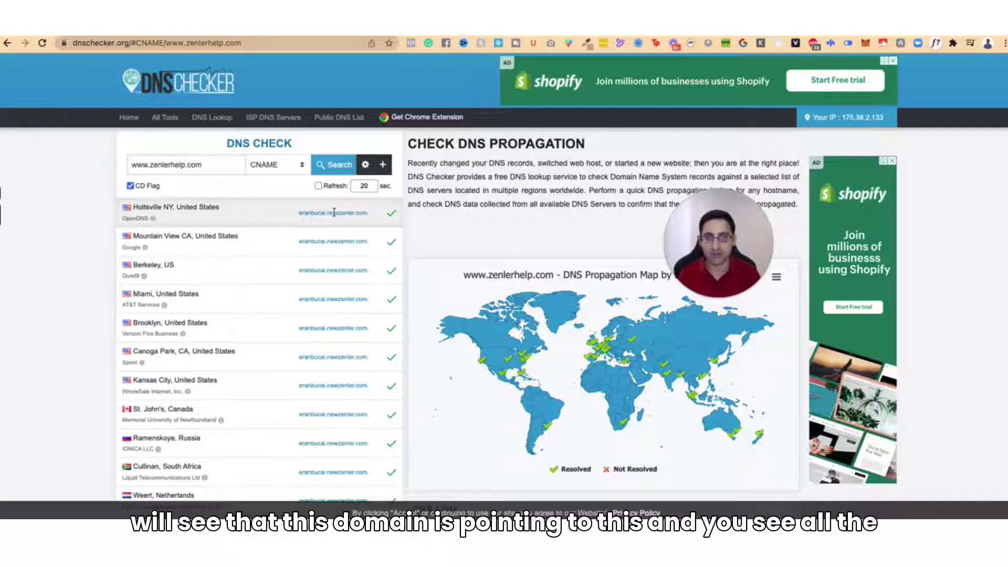
scroll(398, 251, "down", 4)
scroll(398, 253, "down", 8)
scroll(398, 257, "up", 4)
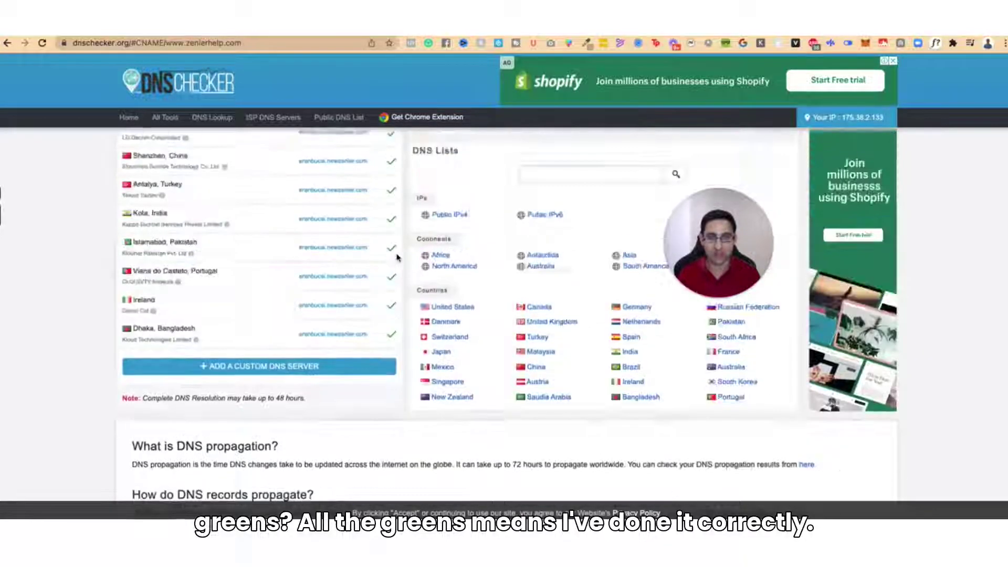
scroll(397, 257, "up", 8)
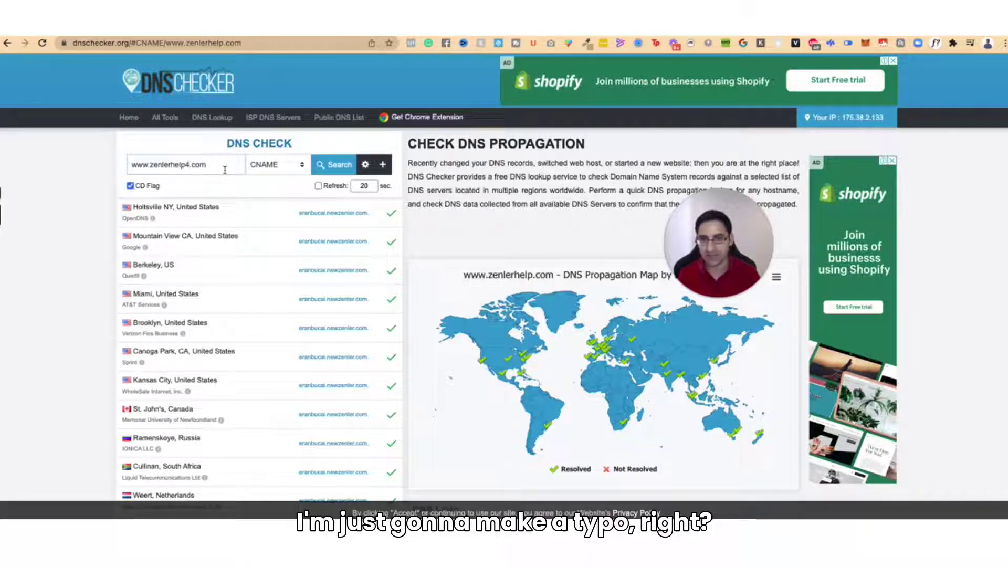
left_click(343, 166)
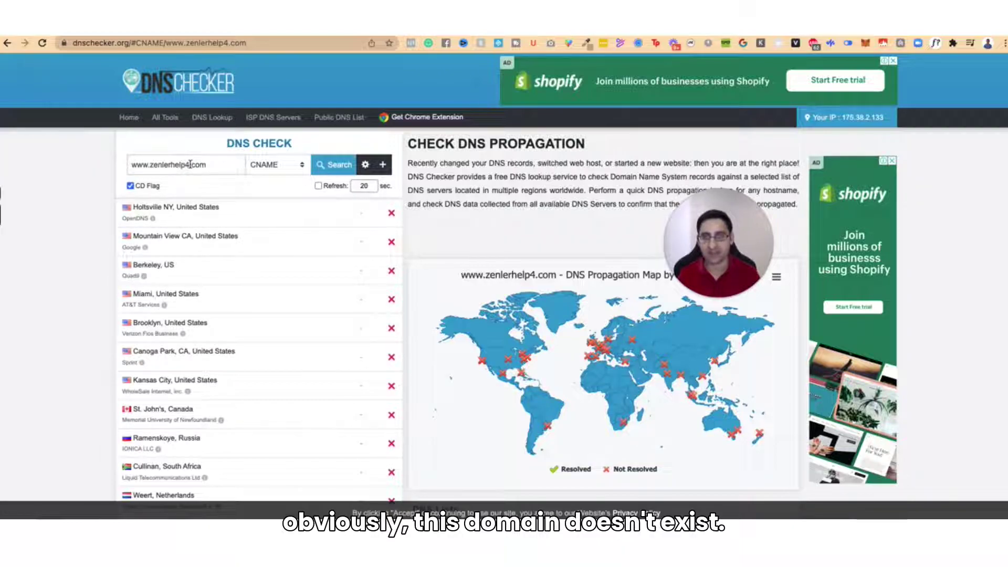
key("BackSpace")
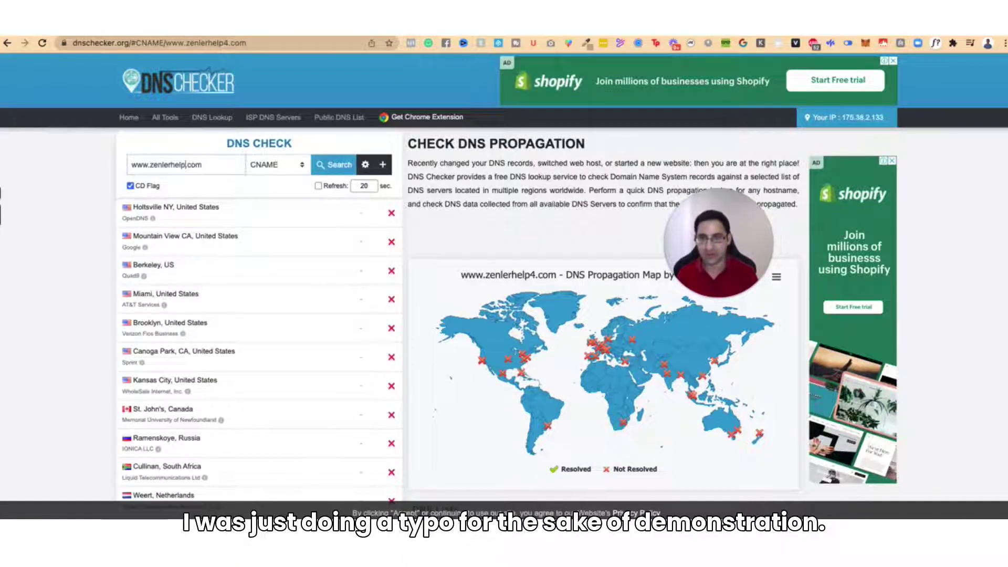
left_click(326, 166)
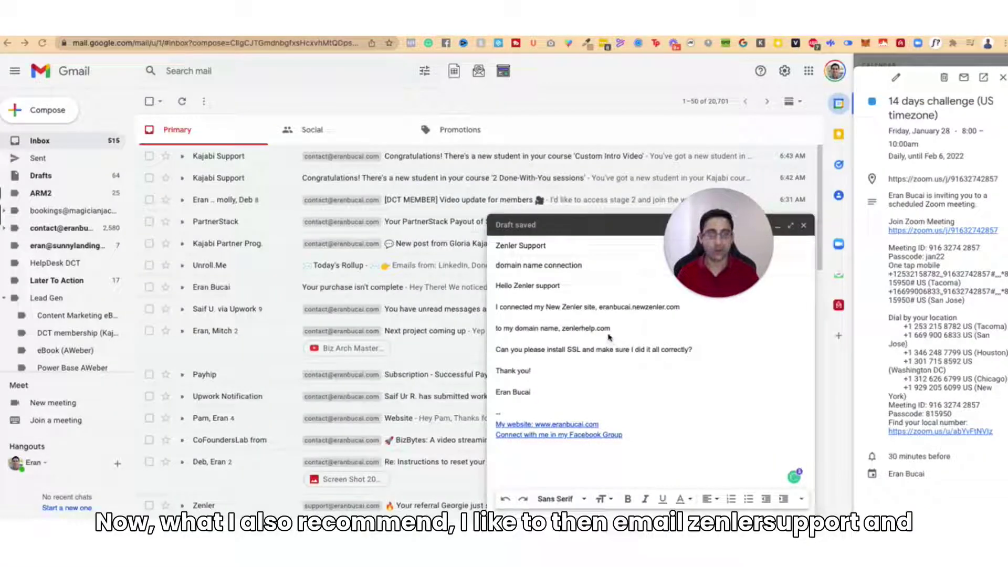
- In Gmail, add two blank lines below the sign-off of the domain name connection draft to Zenler Support and send it
left_click(551, 391)
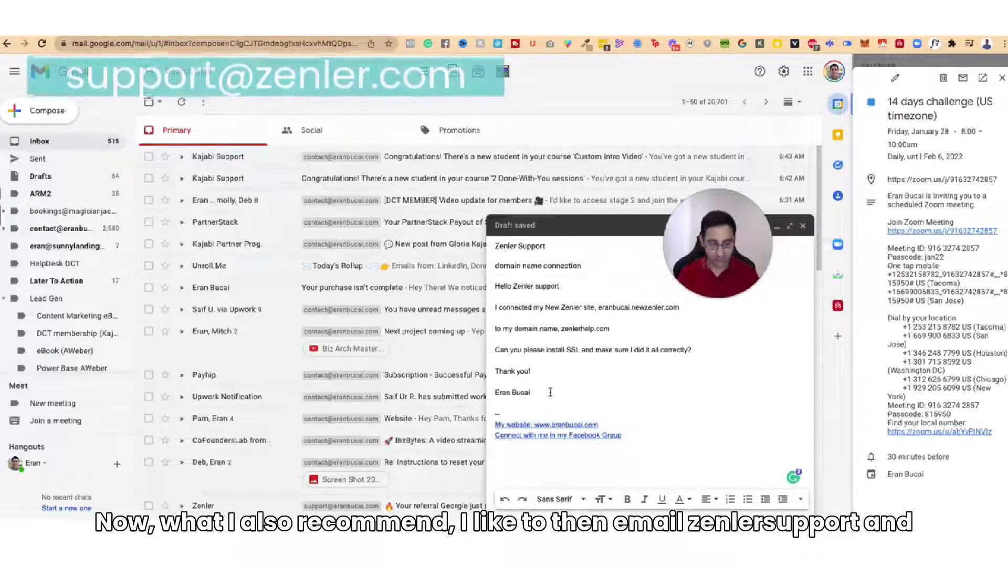
key("Return")
key("Return")
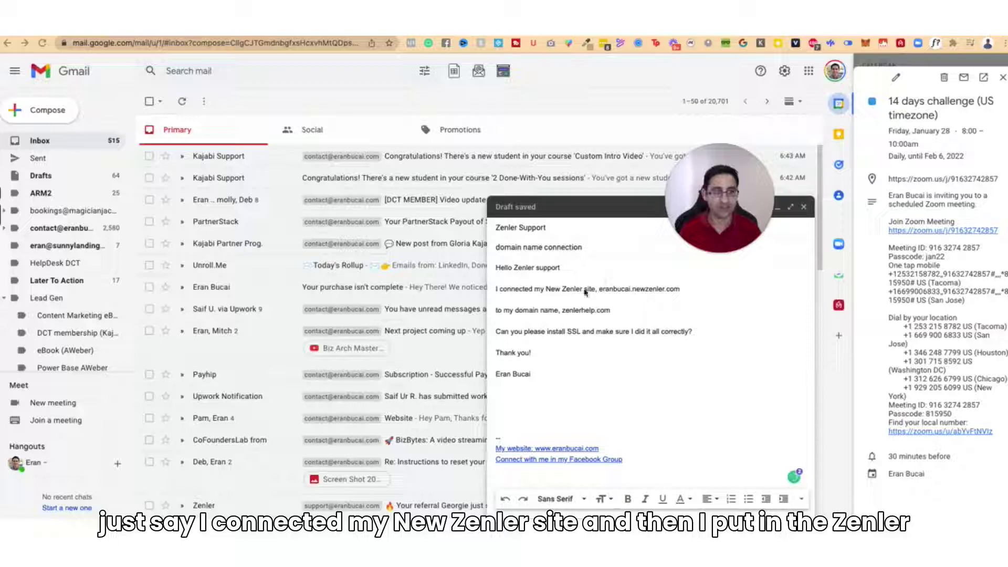
left_click_drag(599, 290, 686, 288)
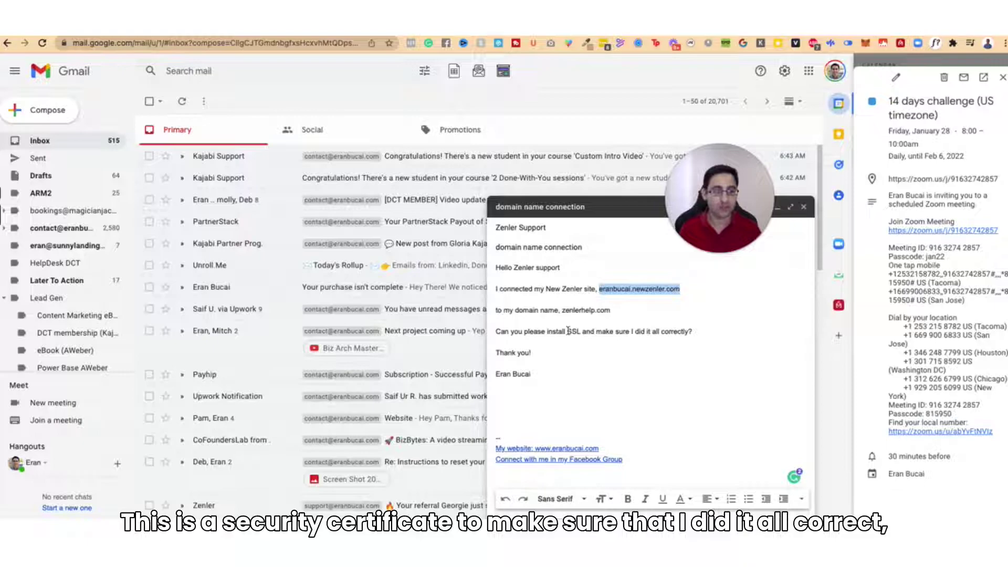
left_click(515, 510)
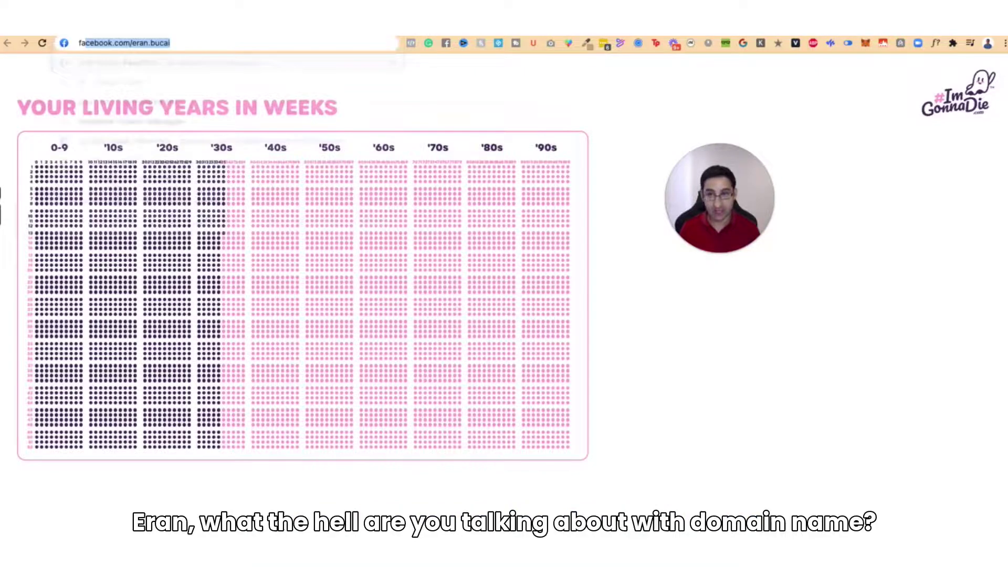
- Open the online business FAQ site at faq.eranbucai.com
key("ctrl+l")
type("faq.eranbucai.com")
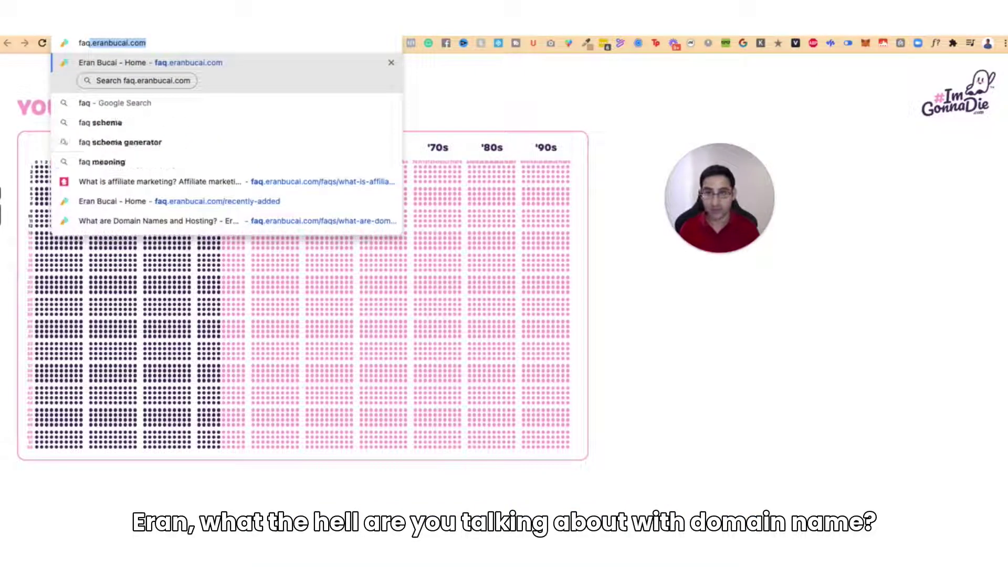
key("Return")
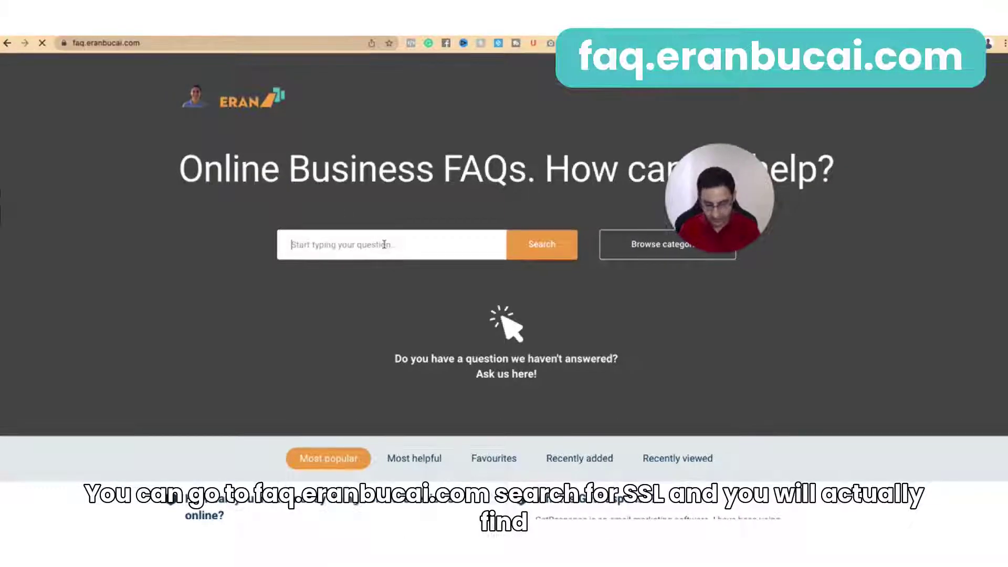
- Search the FAQs for ssl and read through the article "What is an SSL certificate?"
type("ssl")
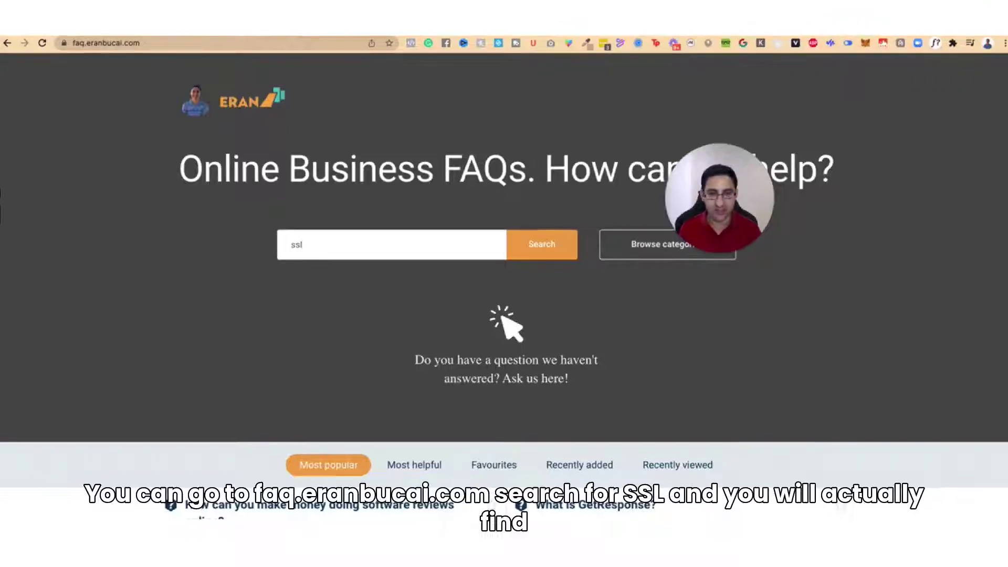
left_click(334, 283)
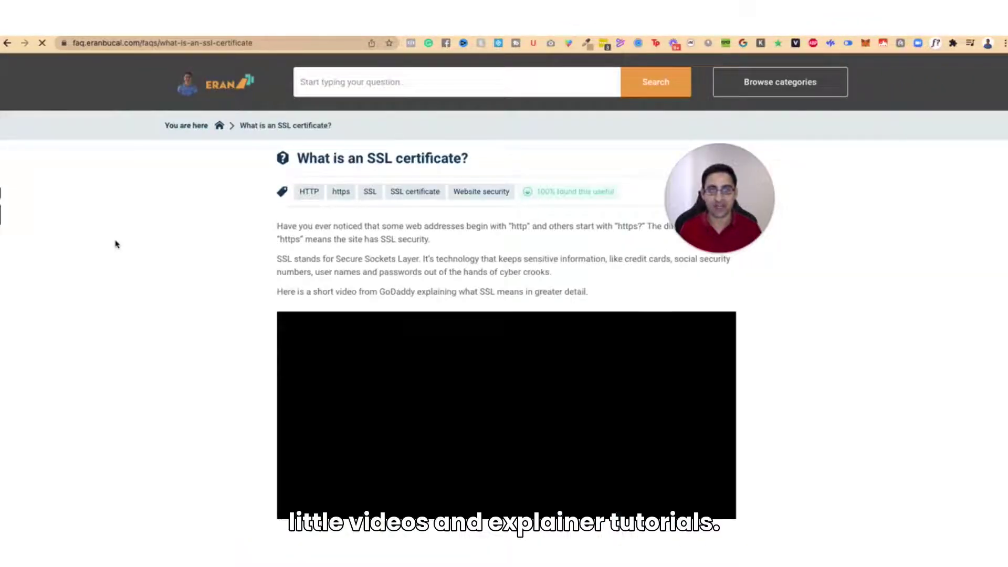
scroll(117, 244, "down", 6)
scroll(117, 245, "down", 10)
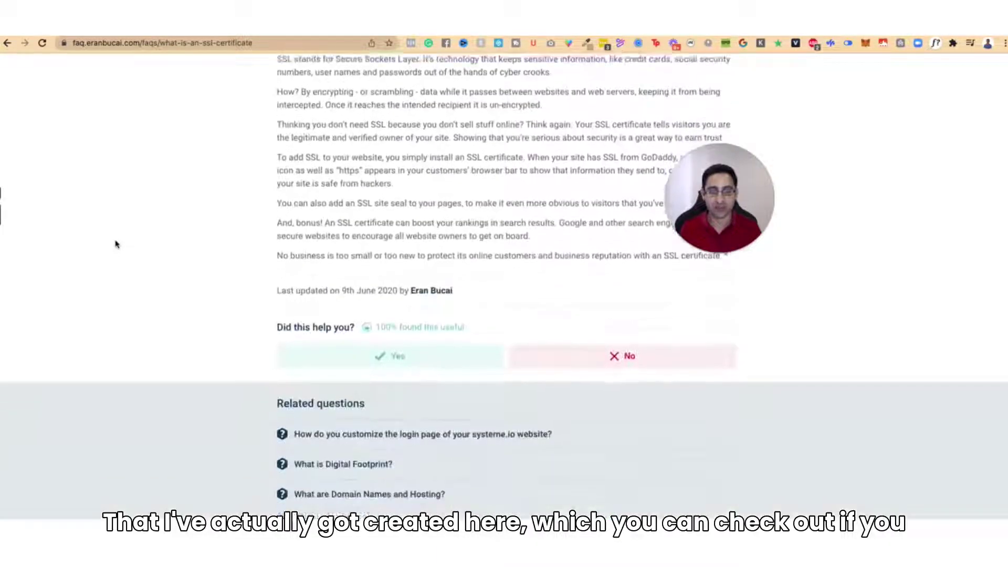
- Search the FAQs for domain and open the article "What is a sub-domain? (subdomain)"
scroll(117, 243, "up", 16)
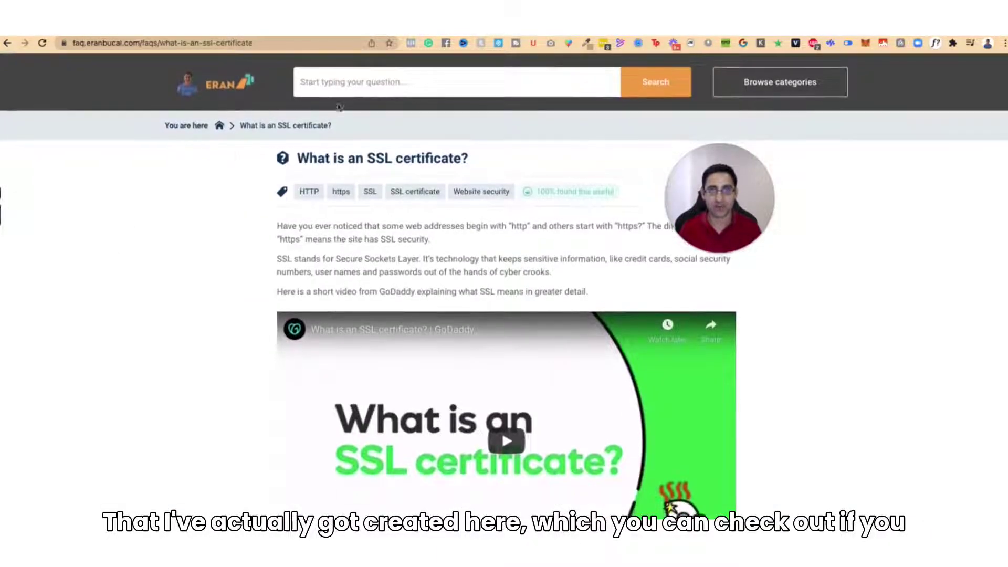
left_click(392, 81)
type("domain")
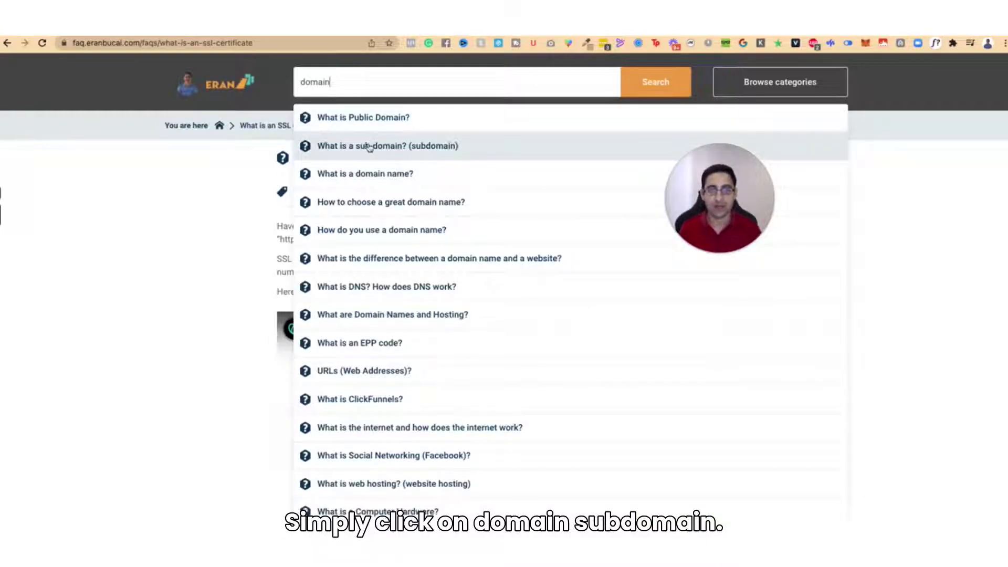
left_click(377, 146)
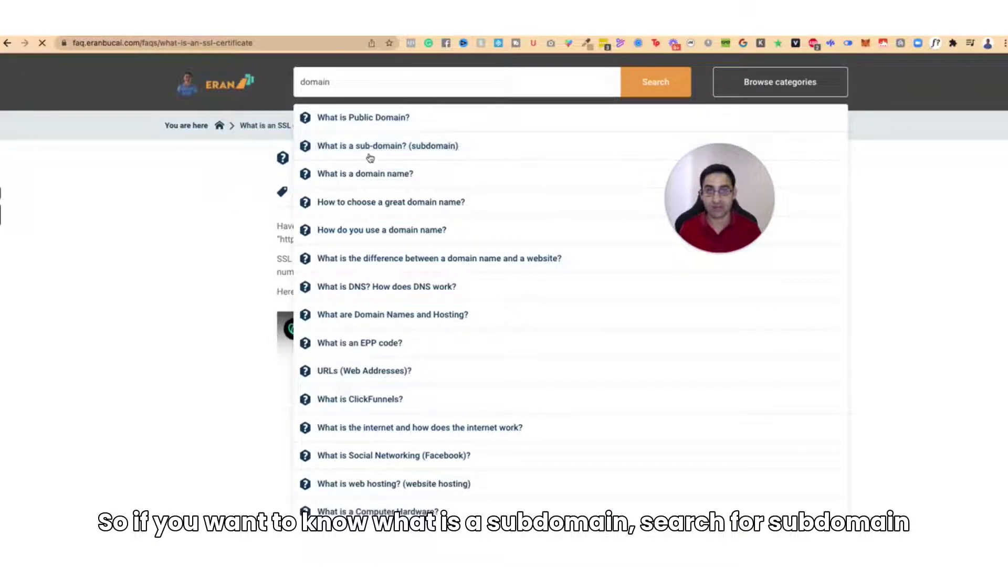
- Search the FAQs for hosting and look through the article "What are Domain Names and Hosting?"
left_click(368, 80)
type("d")
key("BackSpace")
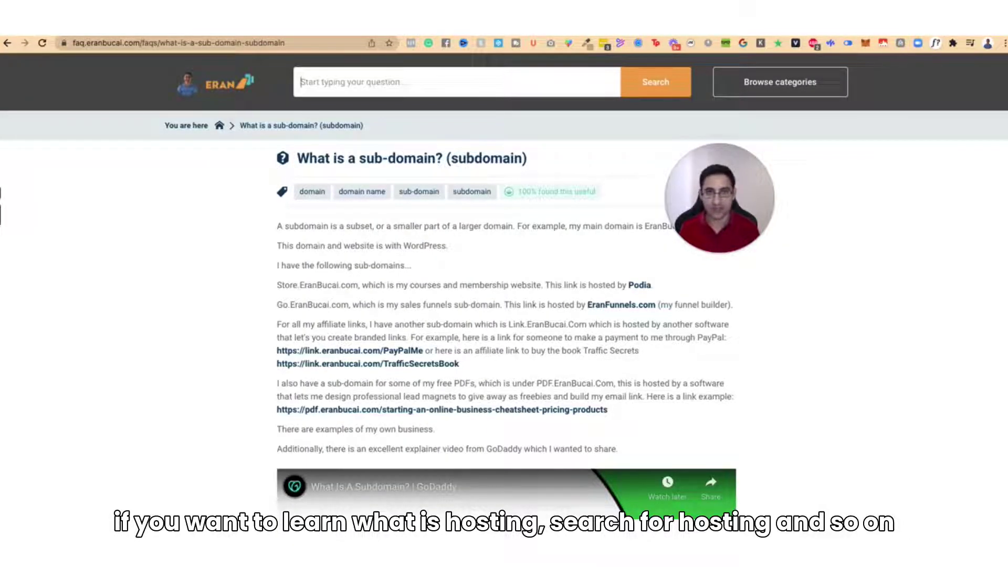
type("hosting")
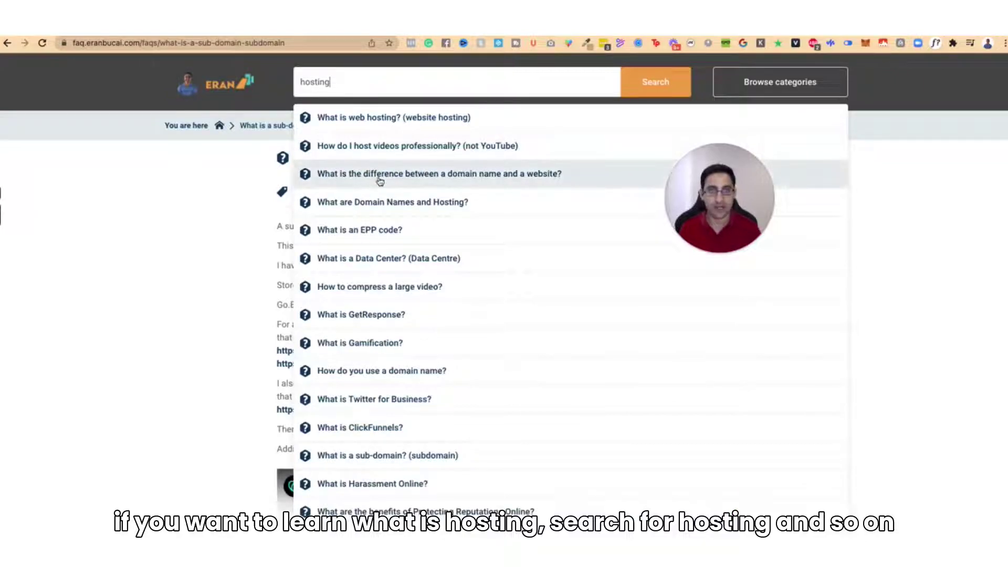
left_click(382, 204)
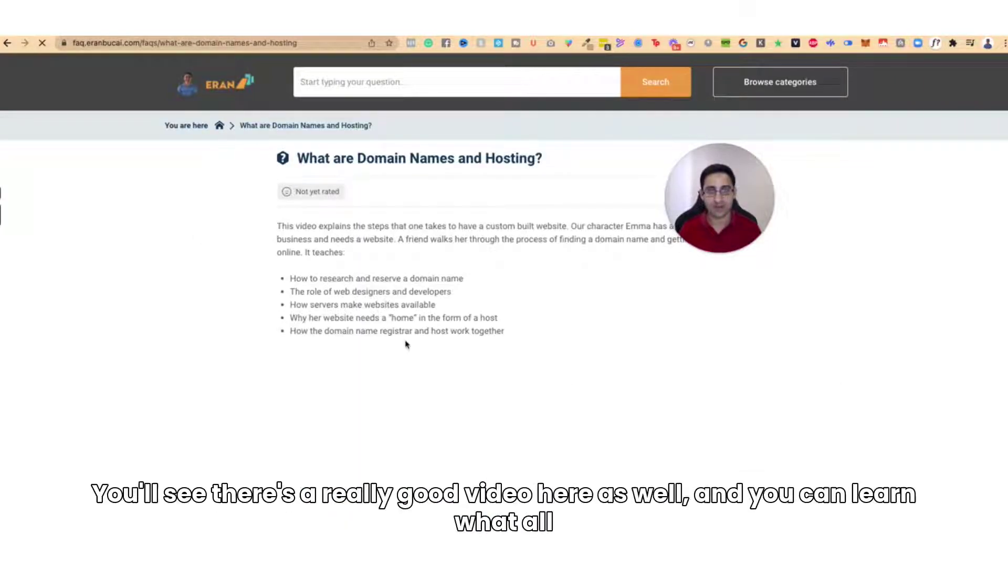
scroll(405, 344, "down", 4)
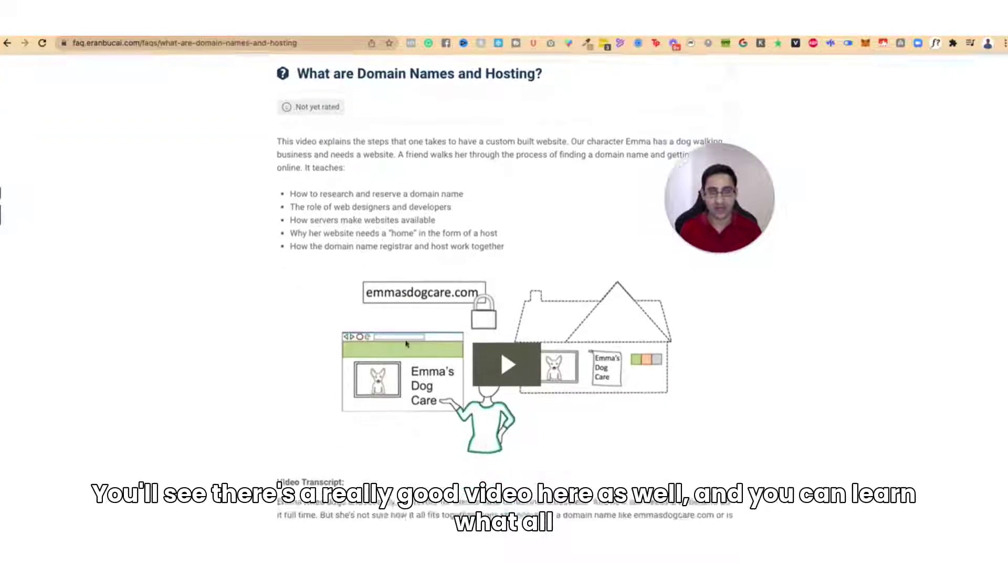
scroll(268, 319, "down", 6)
scroll(268, 319, "up", 10)
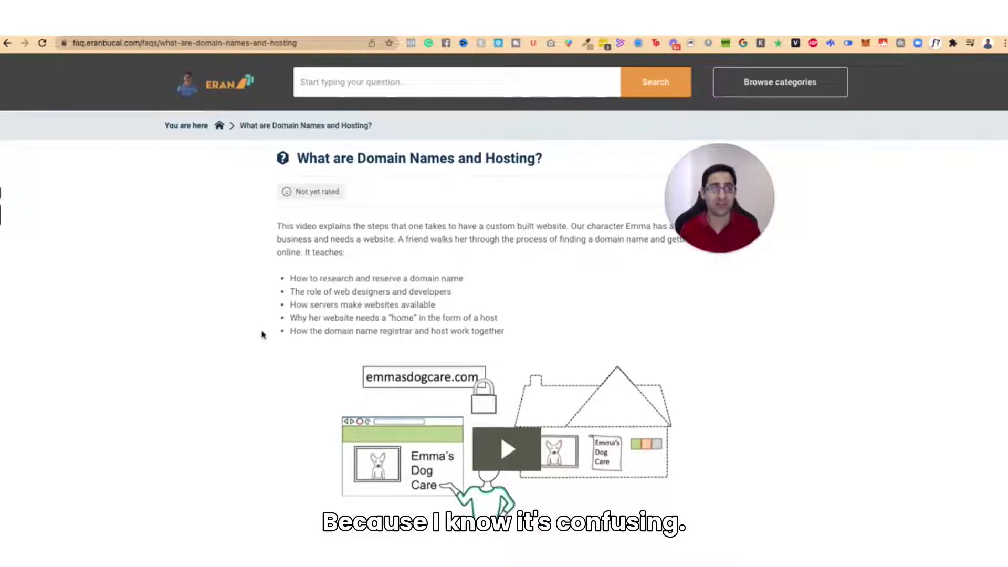
scroll(264, 331, "down", 1)
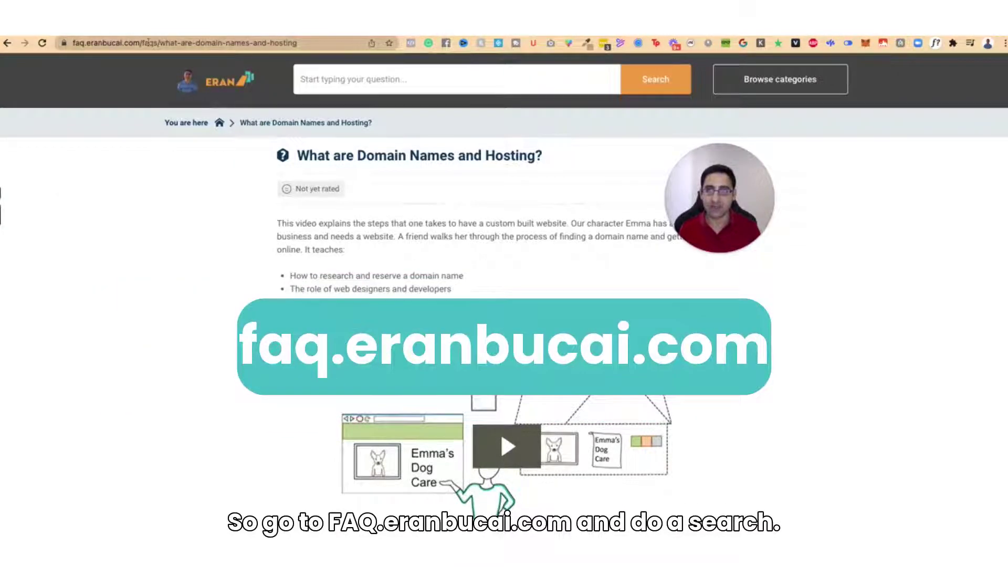
- Browse the FAQ categories and look through the list of New Zenler articles
left_click(773, 83)
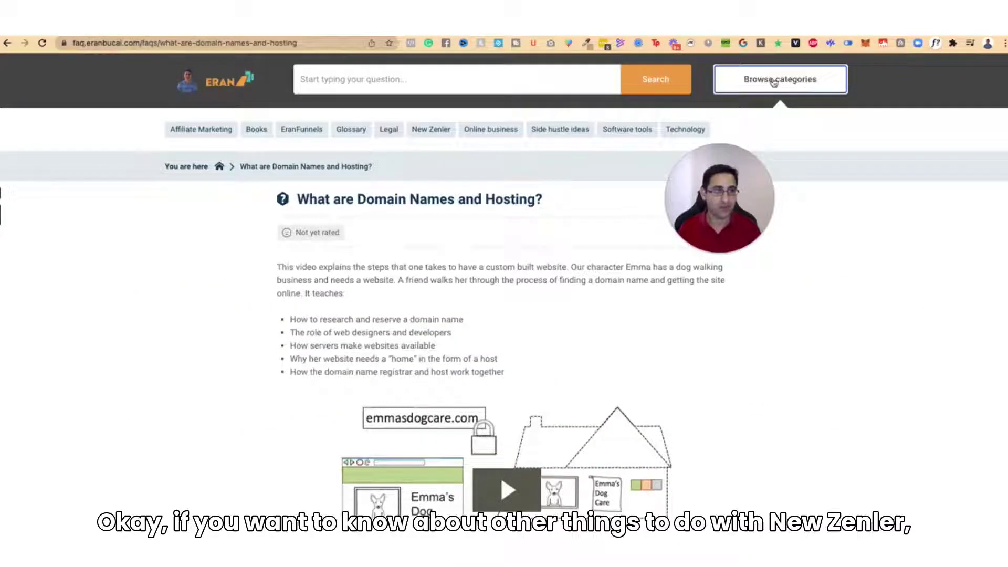
left_click(431, 129)
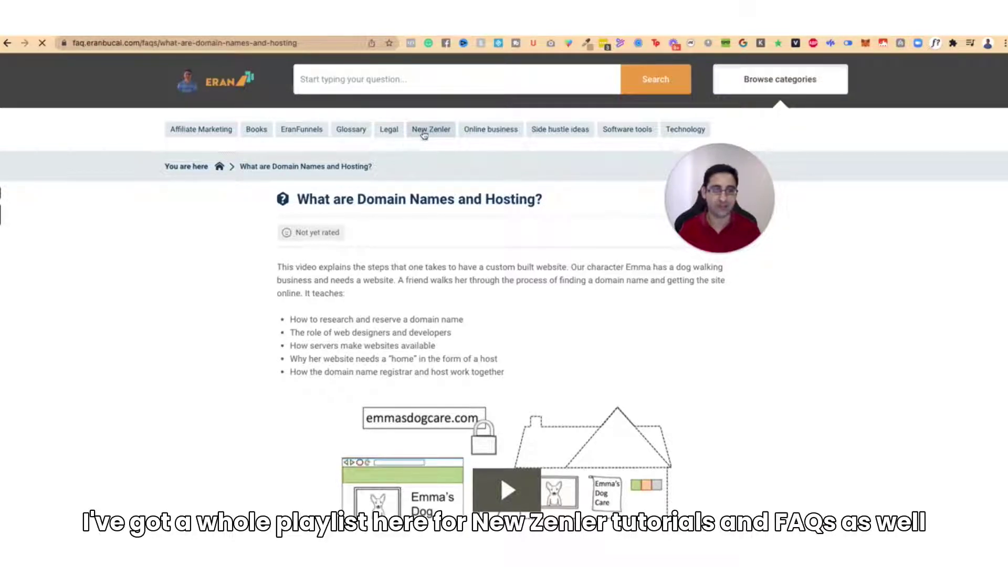
scroll(417, 217, "down", 6)
scroll(417, 217, "down", 2)
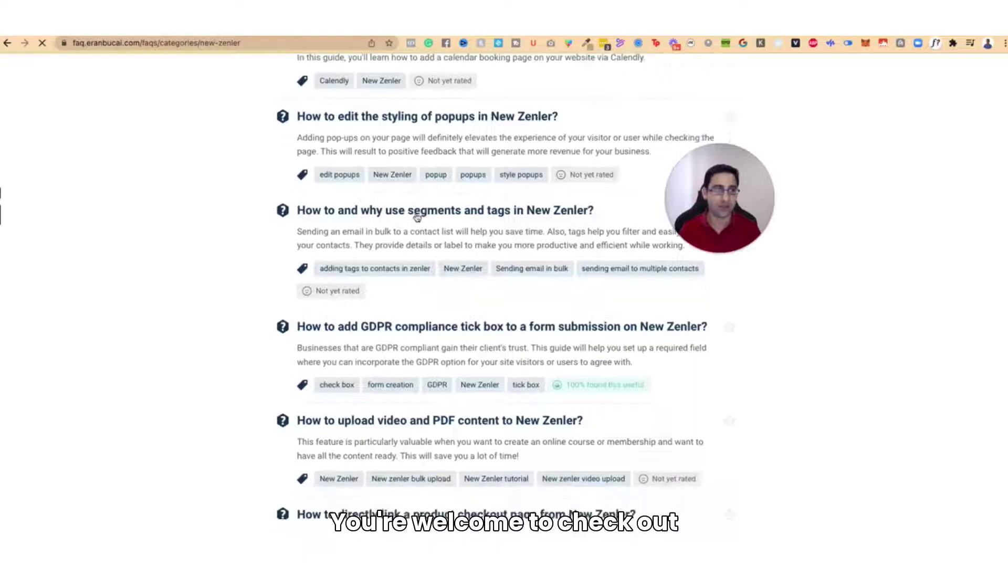
scroll(163, 231, "up", 8)
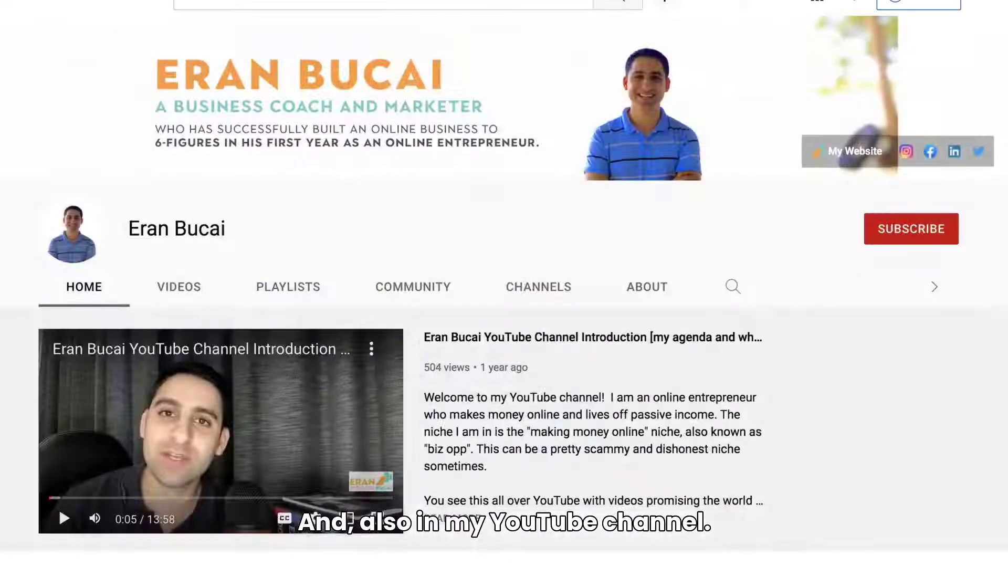
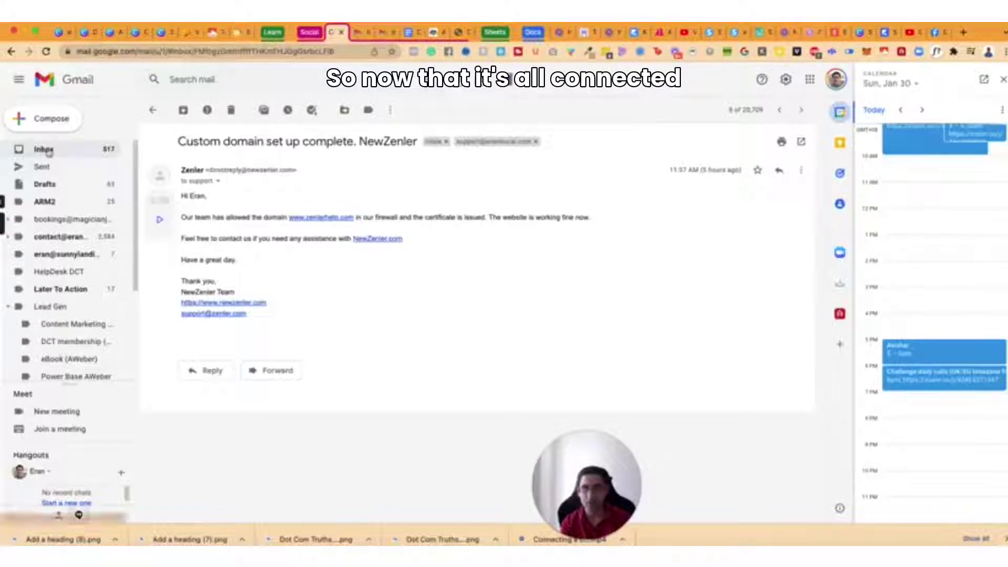
- Return to the Gmail inbox, and switch to Zenler's custom domain settings to check the Set as Primary help
left_click(42, 149)
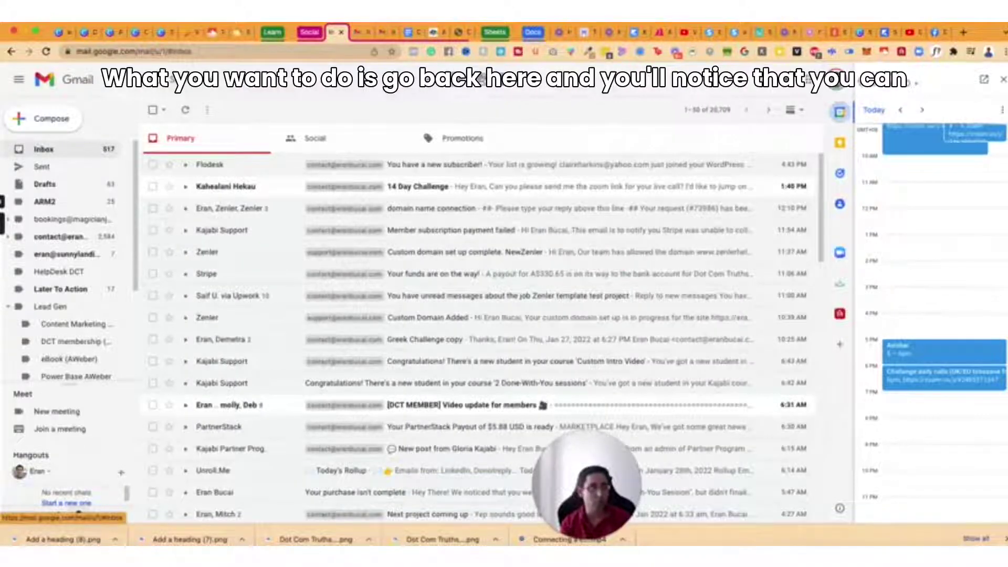
key("super+grave")
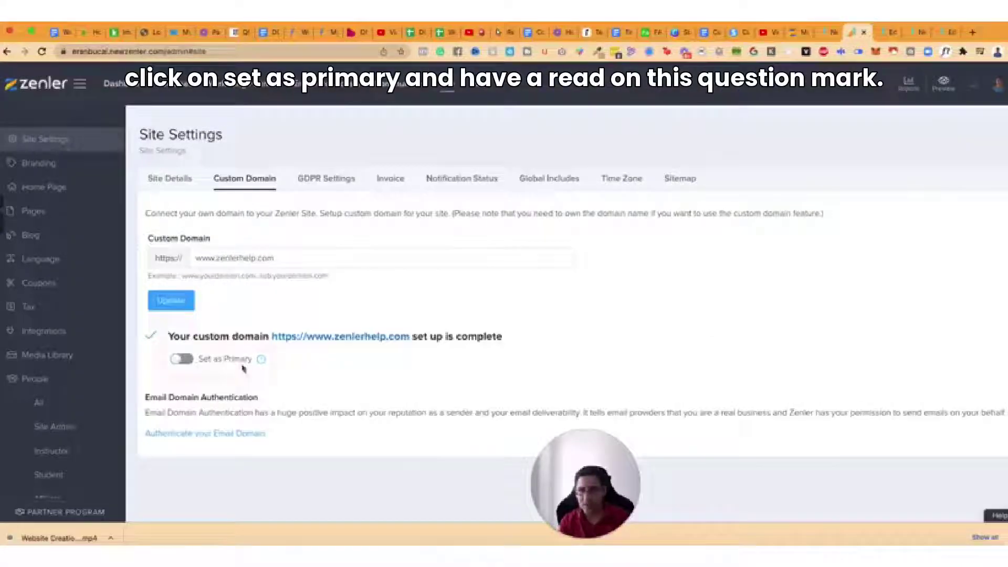
mouse_move(263, 364)
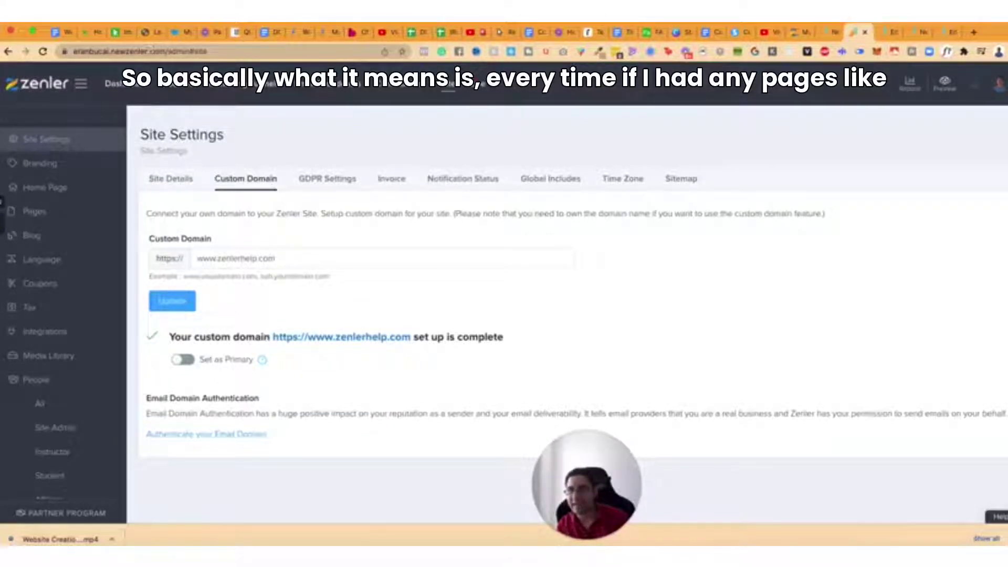
left_click_drag(192, 51, 73, 51)
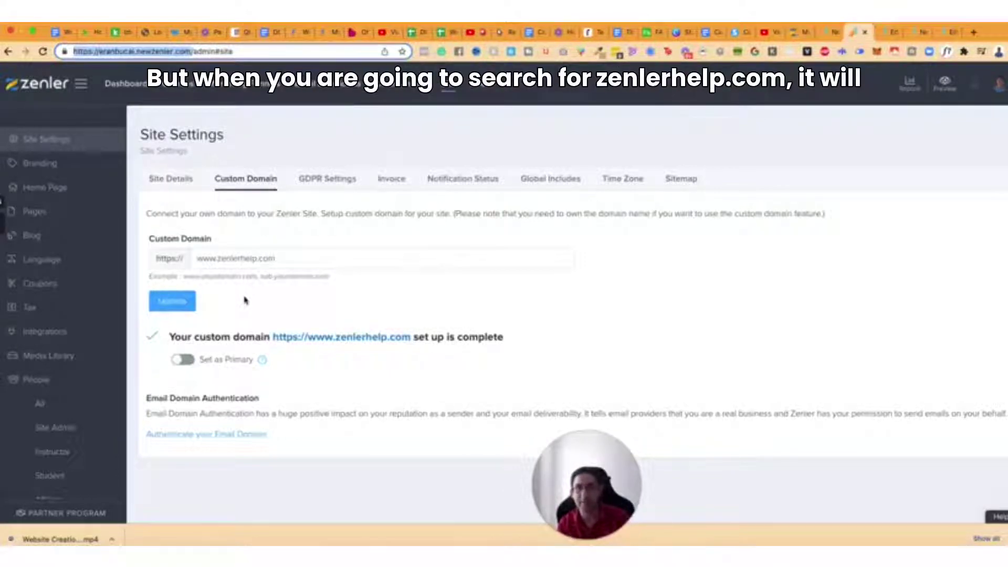
left_click_drag(287, 258, 195, 258)
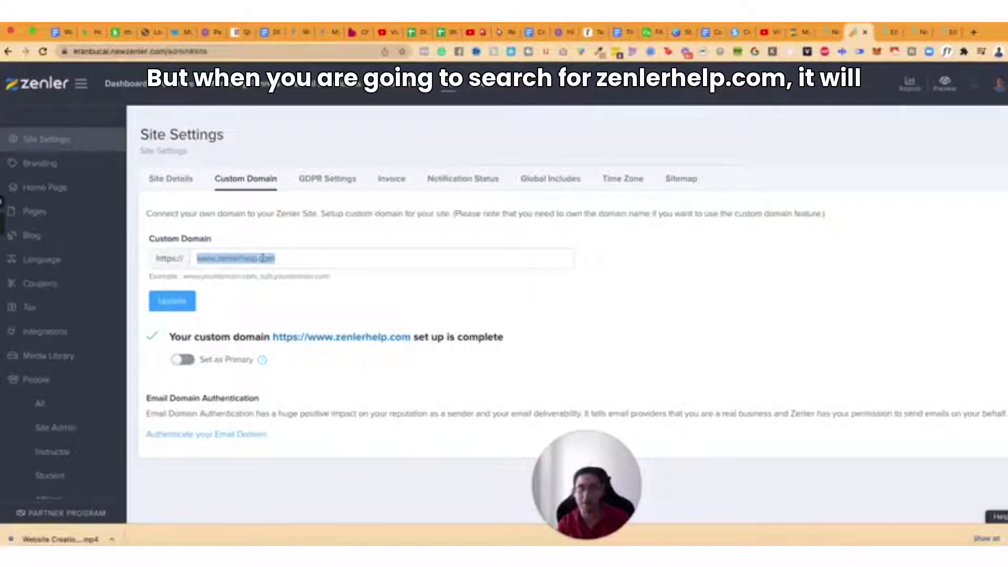
left_click(165, 51)
left_click_drag(73, 51, 191, 51)
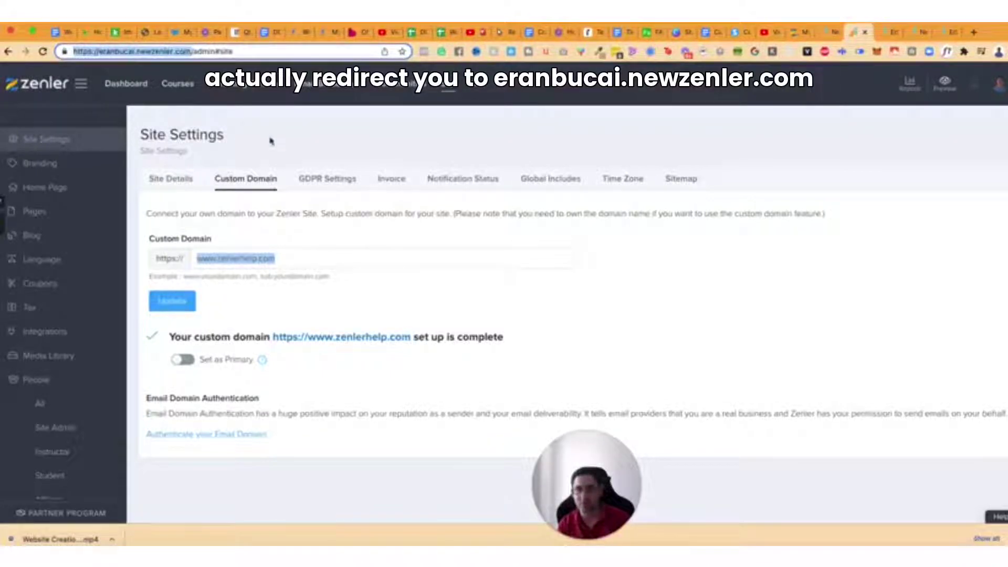
left_click(314, 237)
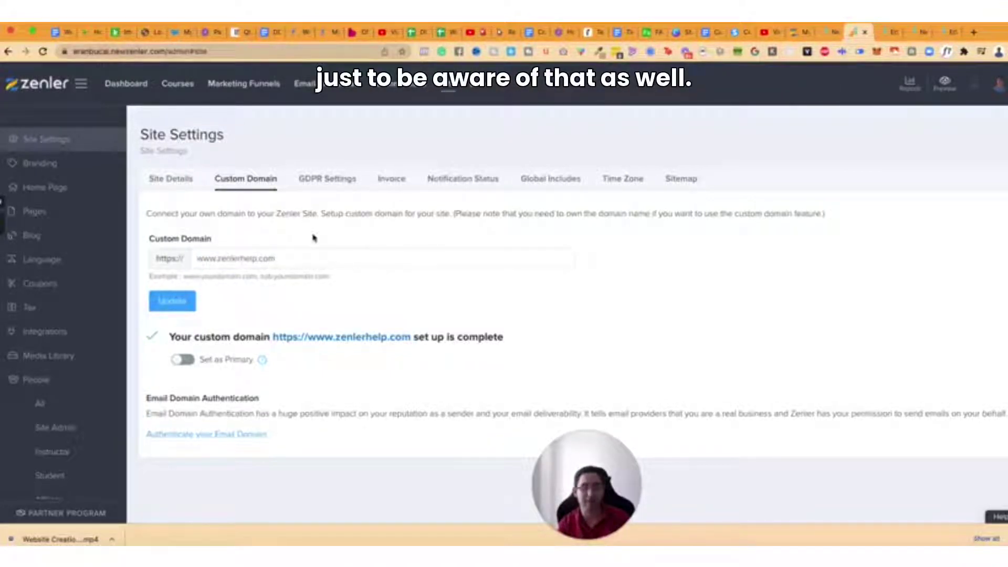